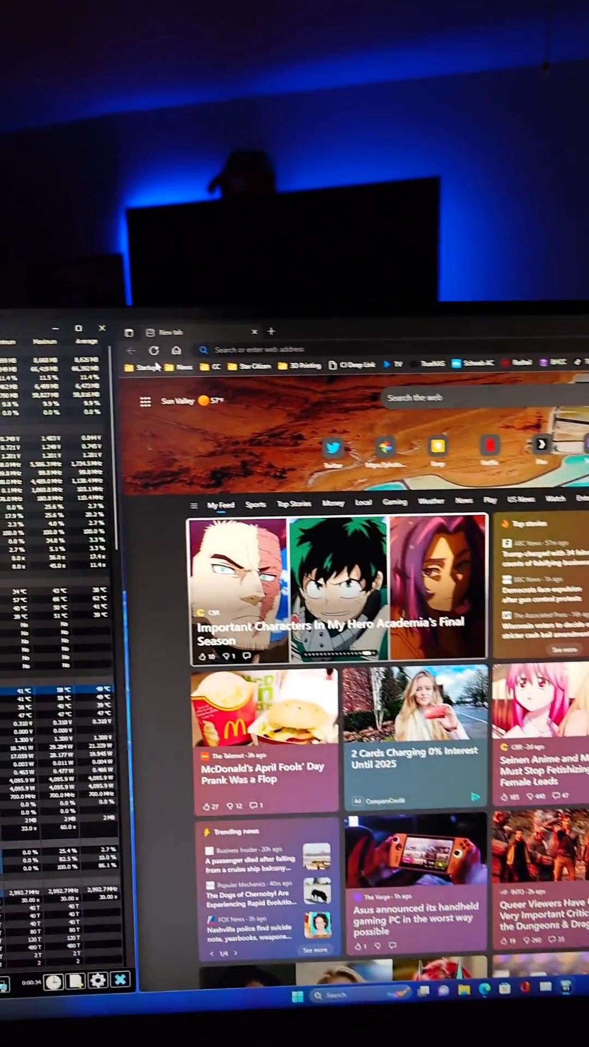
Open all Startup folder bookmarks in new tabs three times over
middle_click(144, 366)
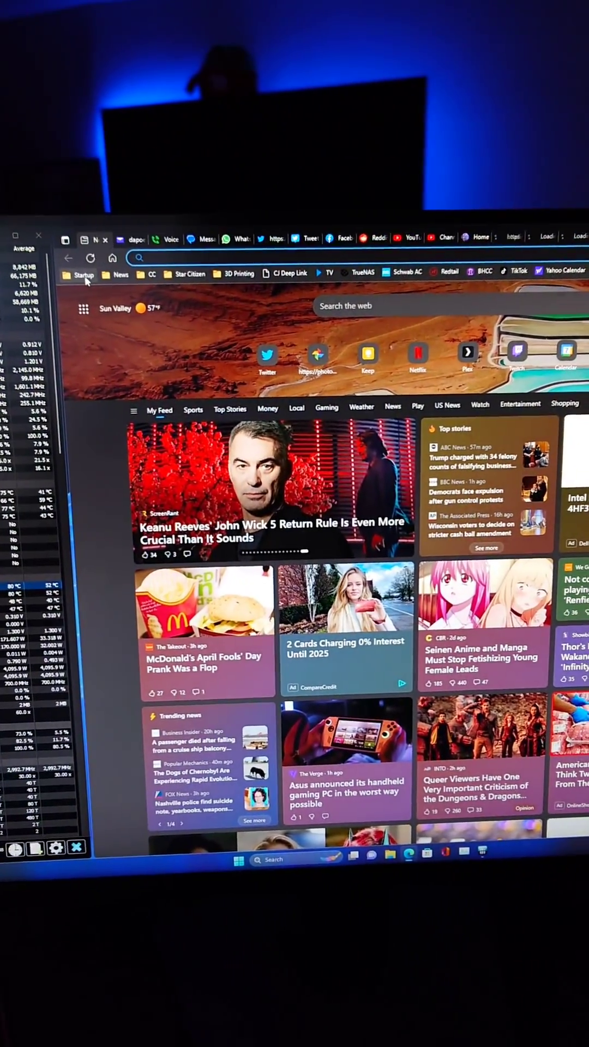
middle_click(78, 280)
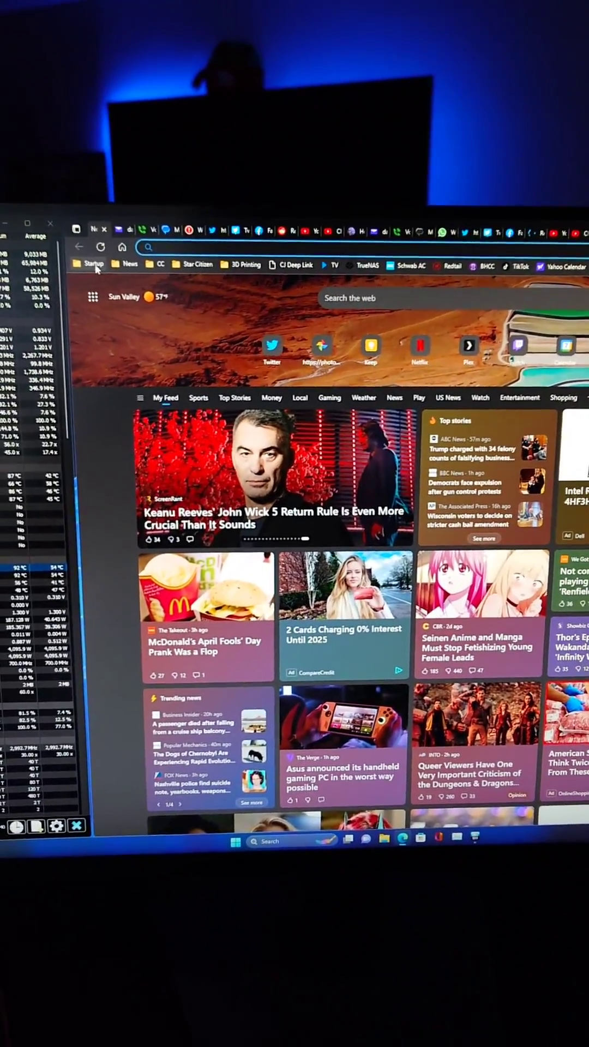
middle_click(83, 283)
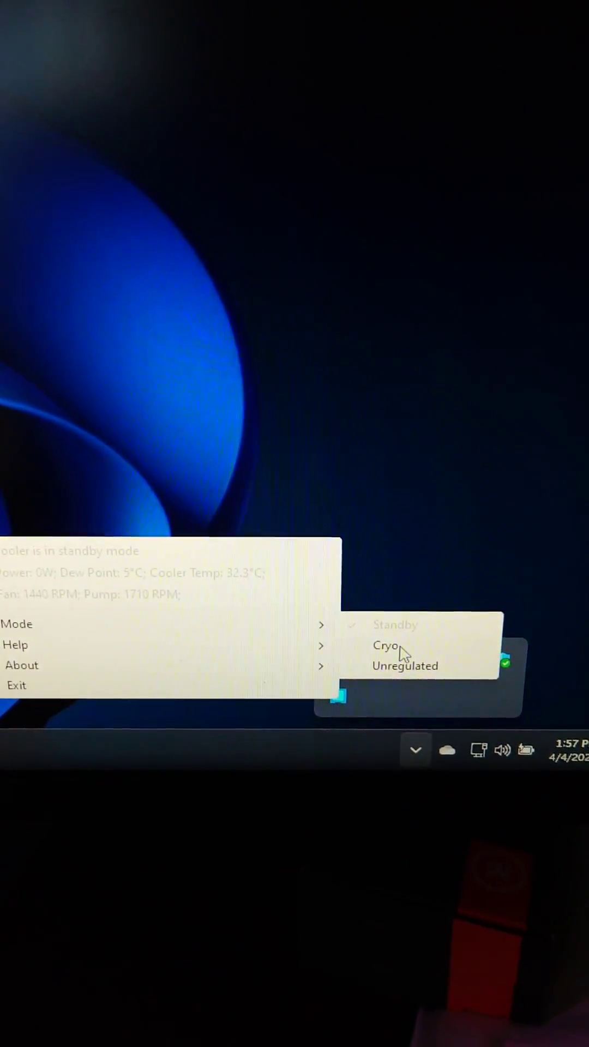
Choose Cryo from the cooler tray menu's Mode options to leave standby
click(387, 646)
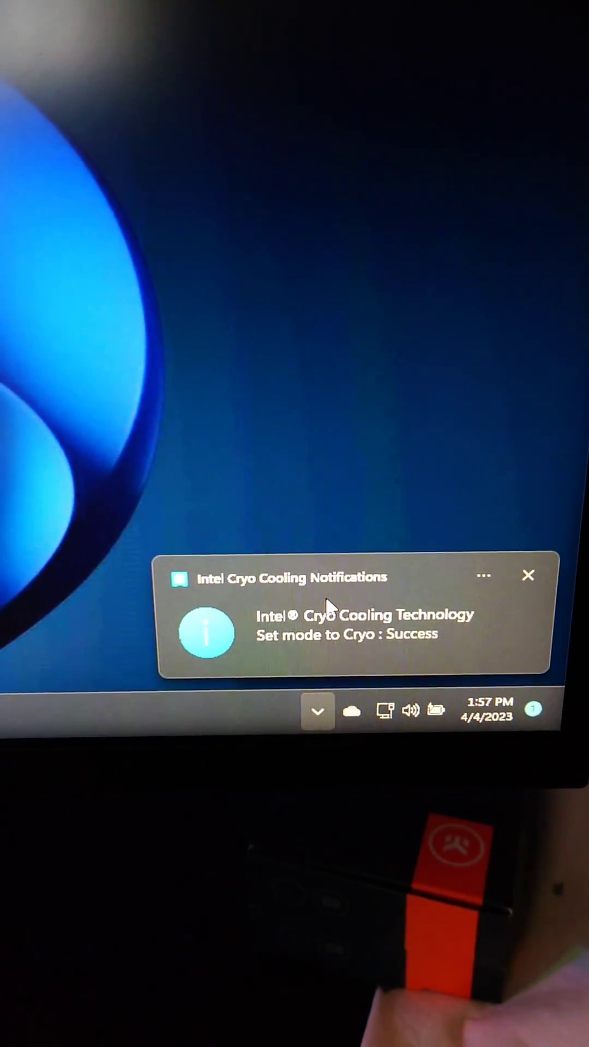